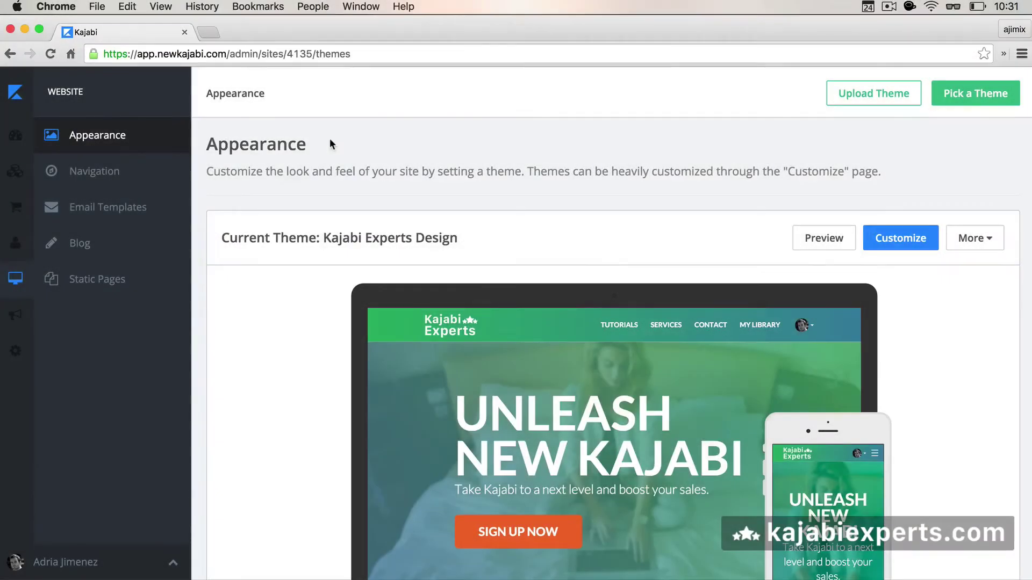
pyautogui.scroll(-2, 330, 144)
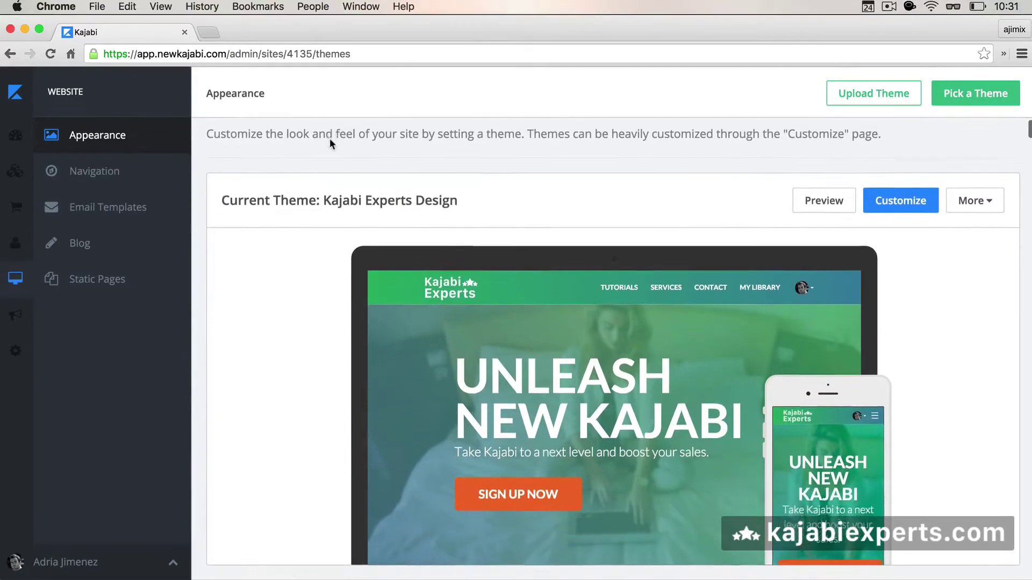
pyautogui.scroll(-1, 330, 143)
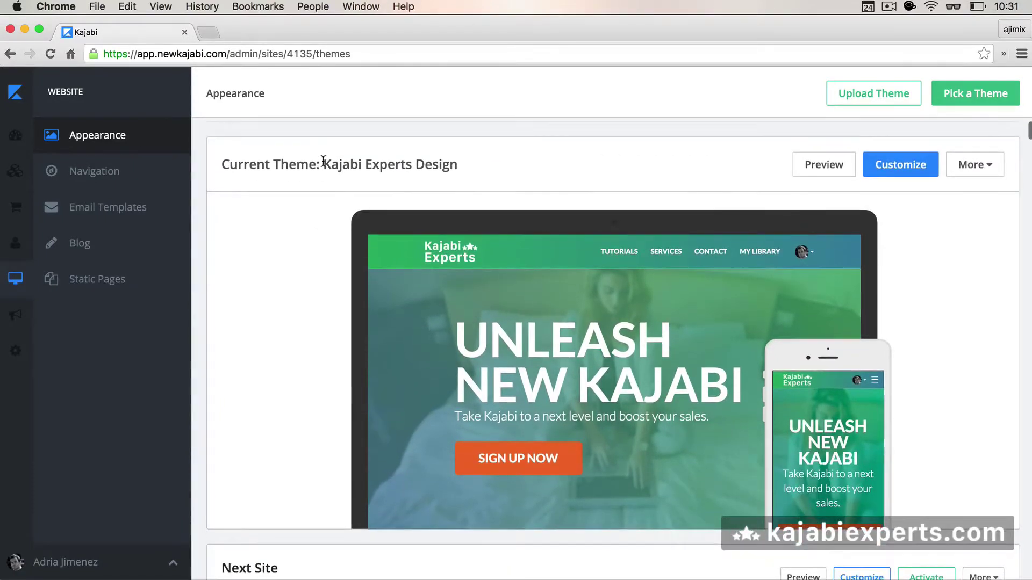
pyautogui.scroll(-2, 286, 246)
pyautogui.scroll(-1, 286, 246)
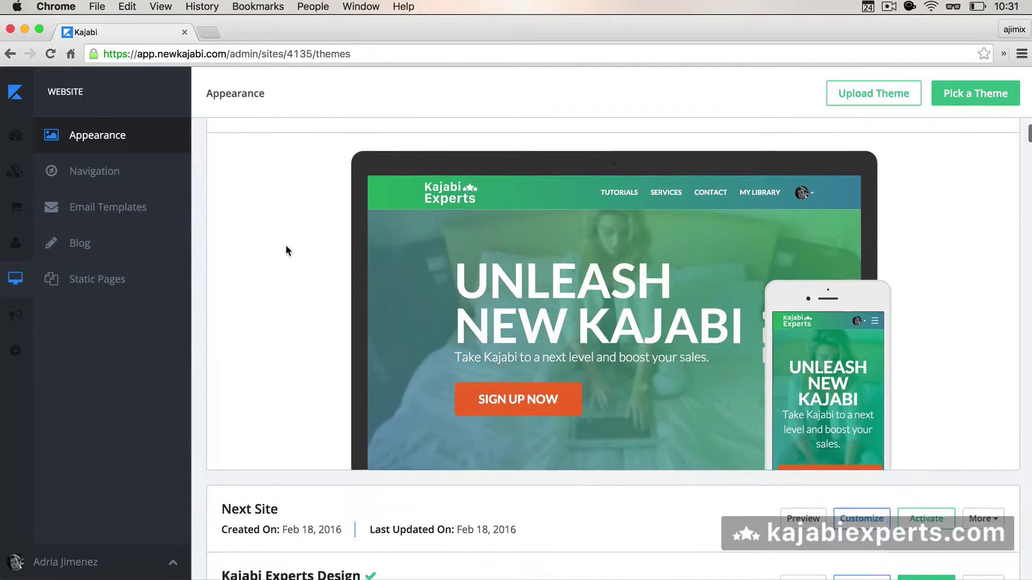
pyautogui.scroll(-1, 286, 246)
pyautogui.scroll(-1, 286, 250)
pyautogui.scroll(-1, 285, 250)
pyautogui.scroll(-2, 285, 250)
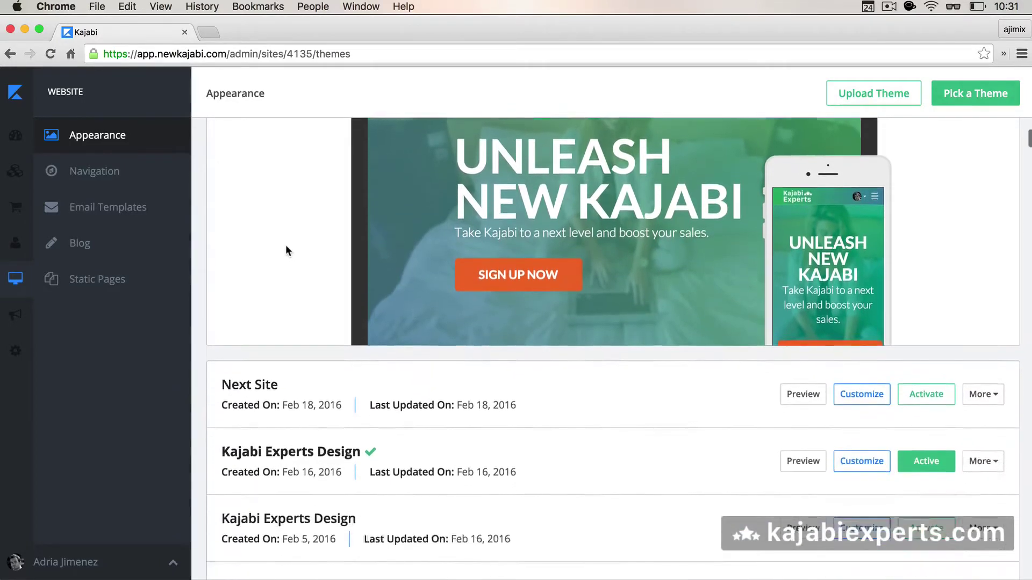
pyautogui.scroll(-1, 285, 250)
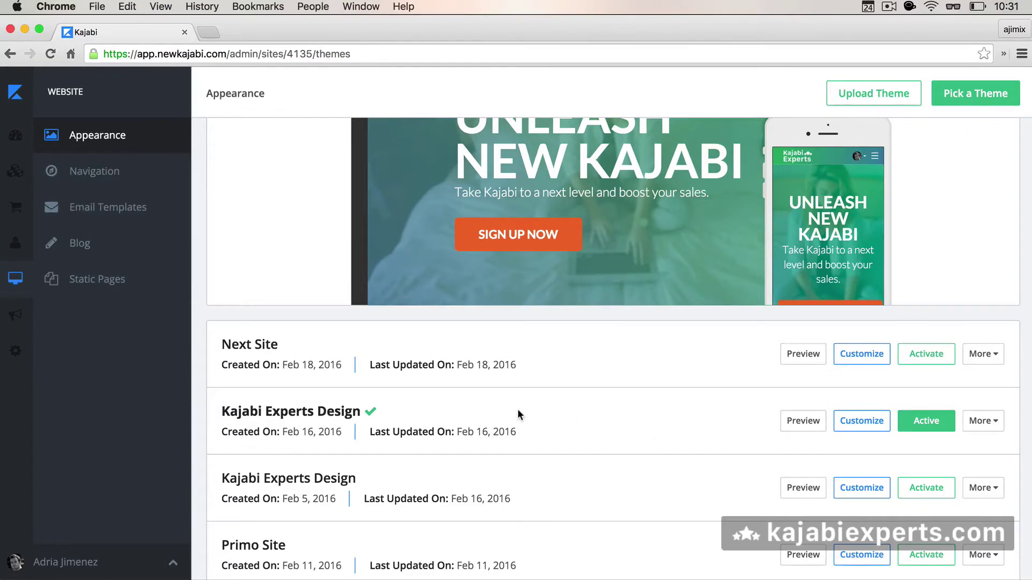
# Load kajabiexperts.com in a new tab to see the Unleash New Kajabi homepage, then return to the Kajabi admin.
pyautogui.press('super+t')
pyautogui.write('ka')
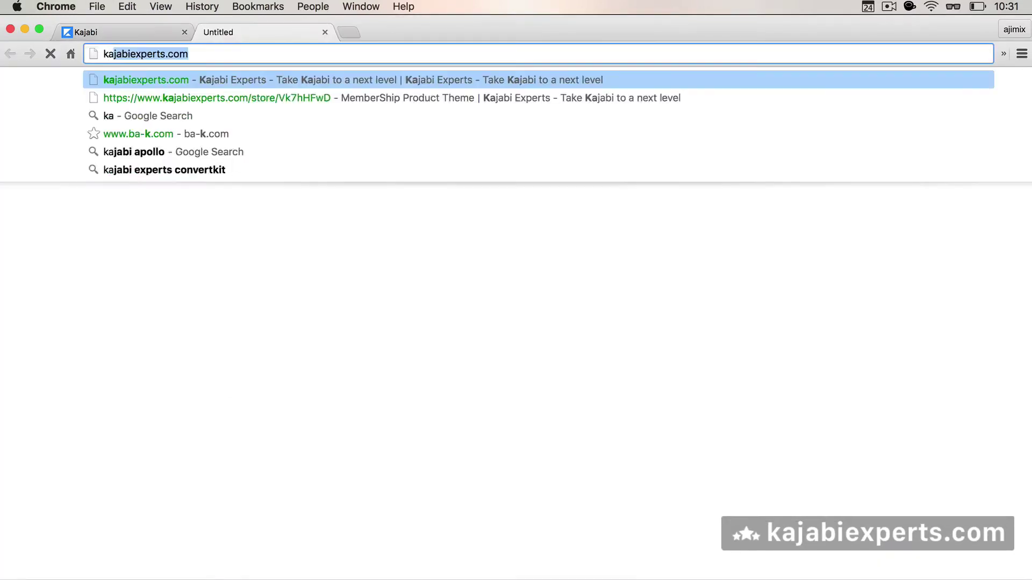
pyautogui.write('jab')
pyautogui.press('Return')
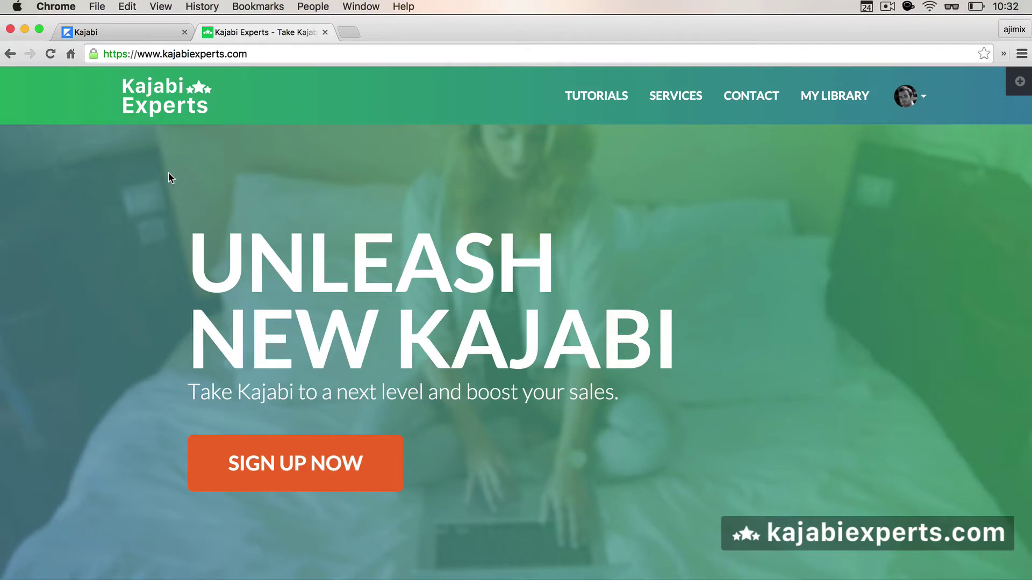
pyautogui.click(146, 31)
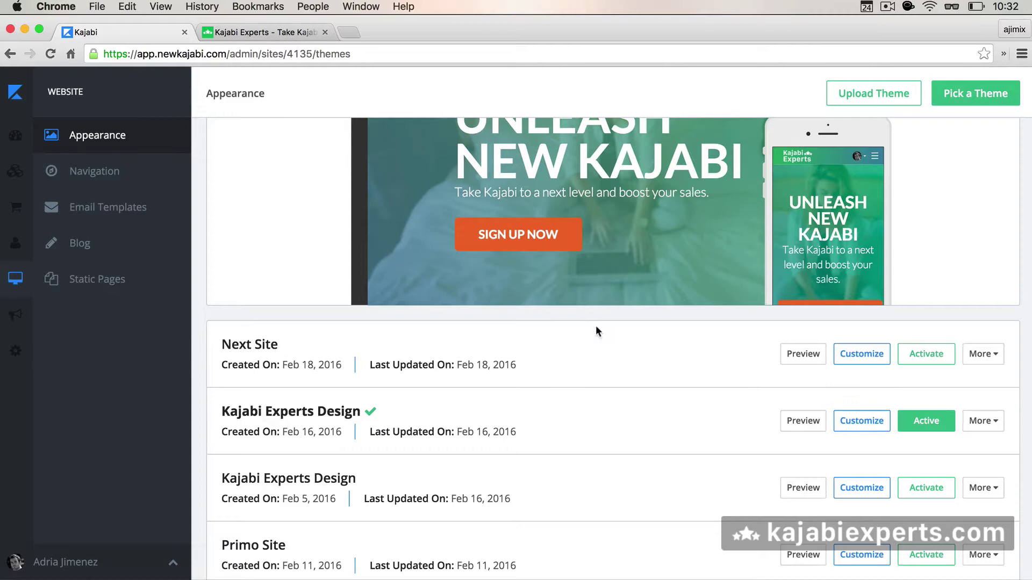
# Preview the inactive Next Site theme and view its Photography Academy homepage in the new tab.
pyautogui.click(798, 353)
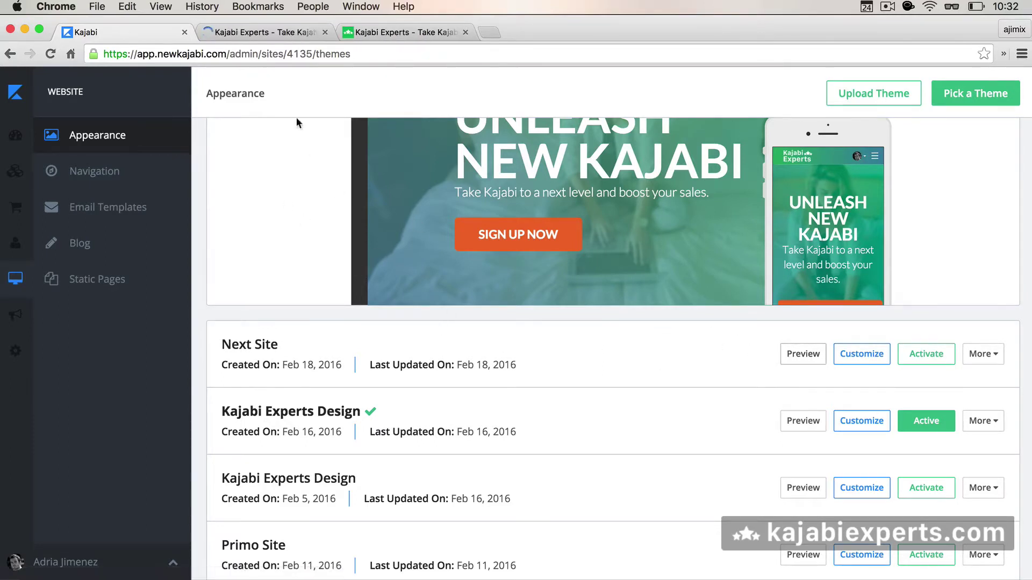
pyautogui.click(270, 32)
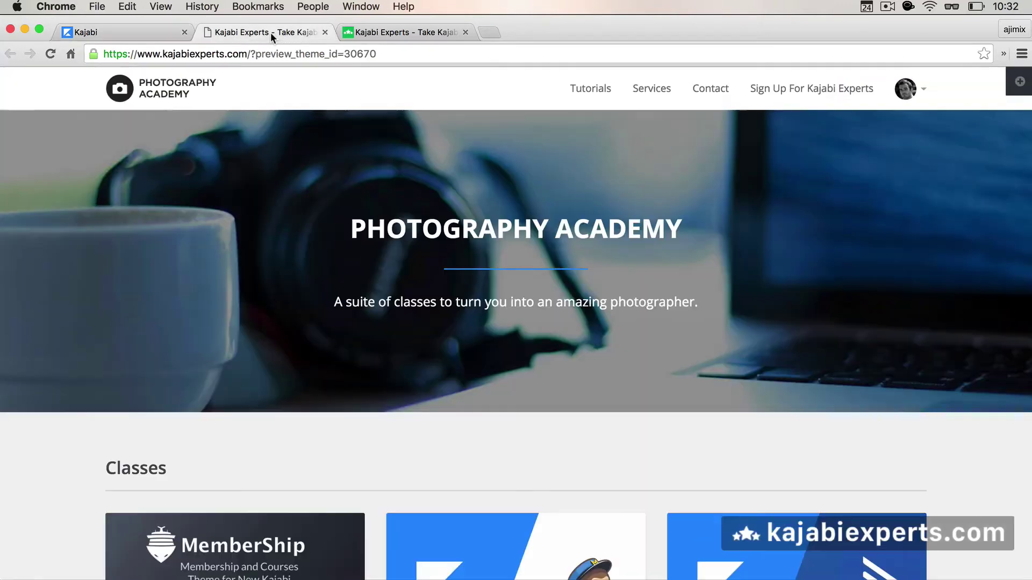
pyautogui.scroll(-3, 270, 328)
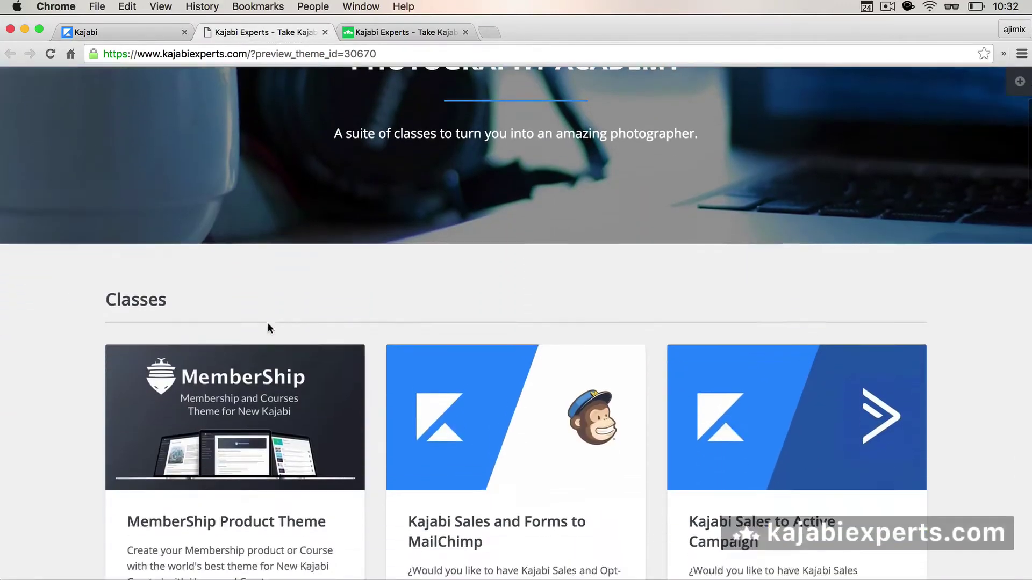
pyautogui.scroll(-3, 270, 328)
pyautogui.scroll(3, 267, 329)
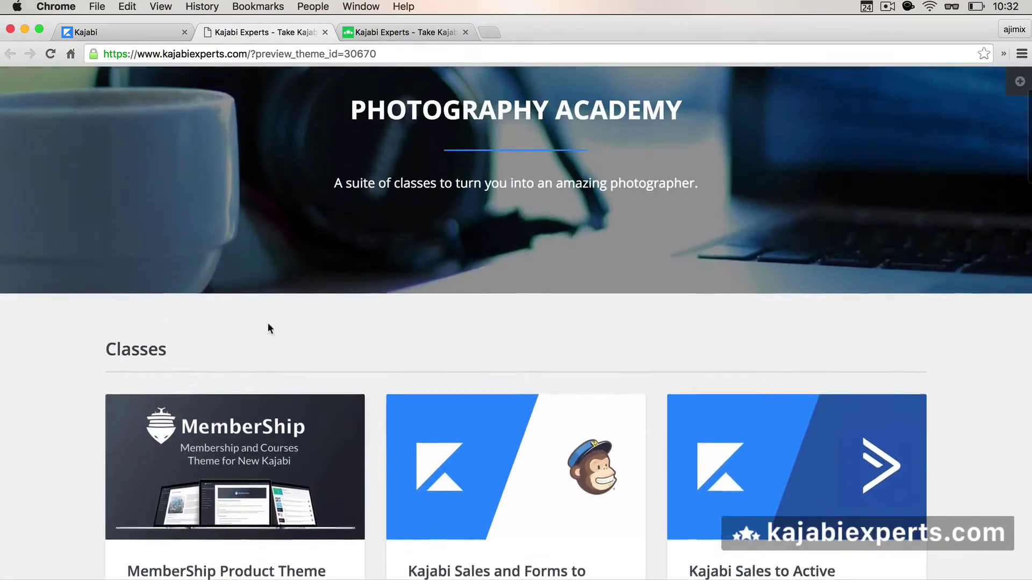
pyautogui.scroll(3, 268, 327)
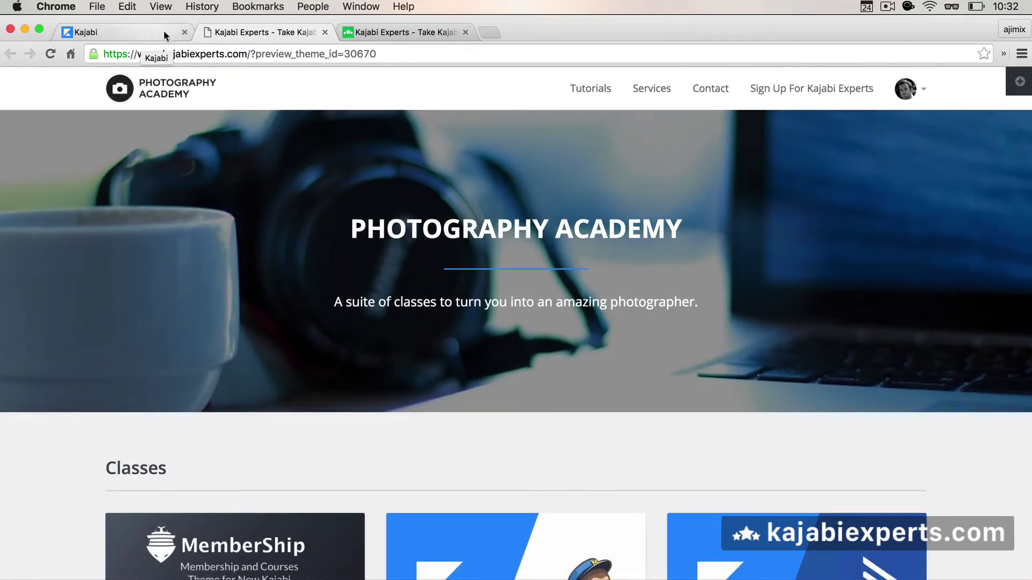
# Load kajabiexperts.com in another tab and go to its Services page.
pyautogui.press('super+t')
pyautogui.write('kaj')
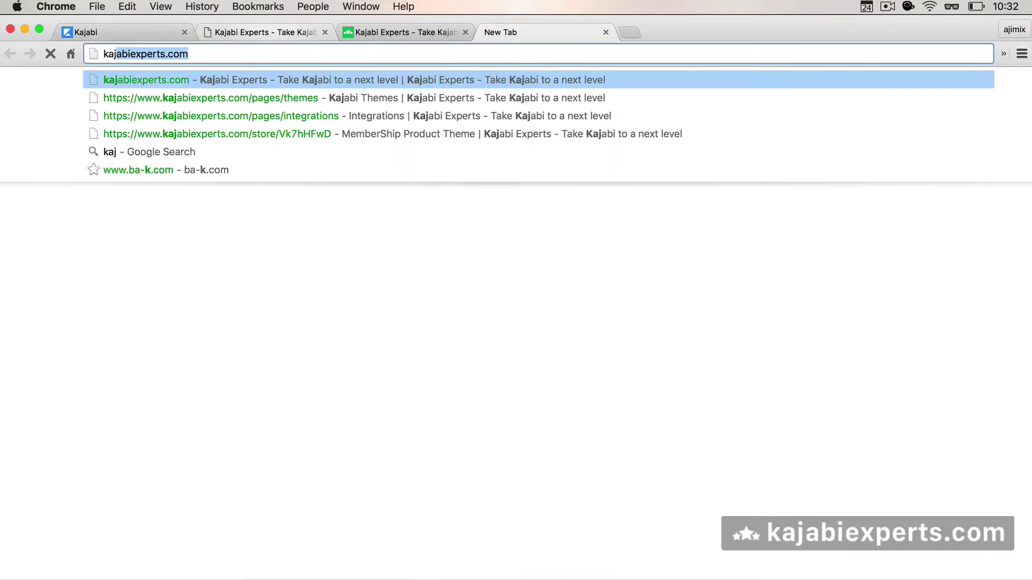
pyautogui.write('abi')
pyautogui.press('Return')
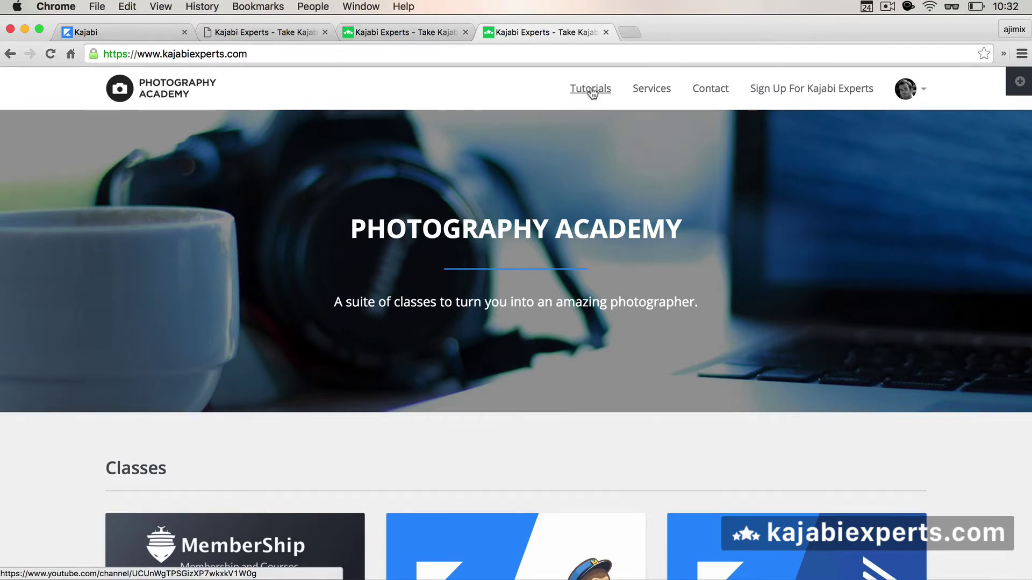
pyautogui.click(652, 90)
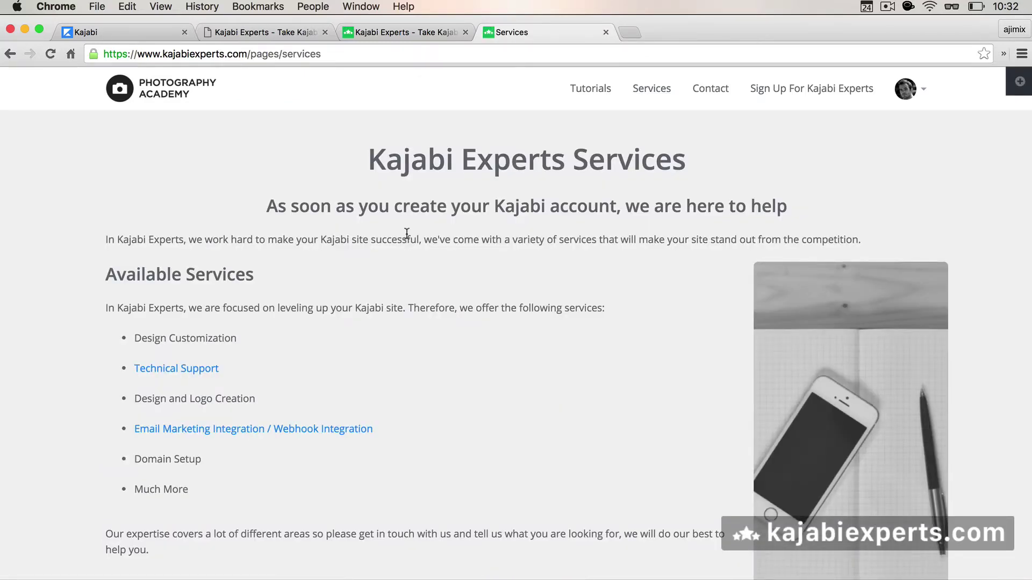
pyautogui.press('super+shift+n')
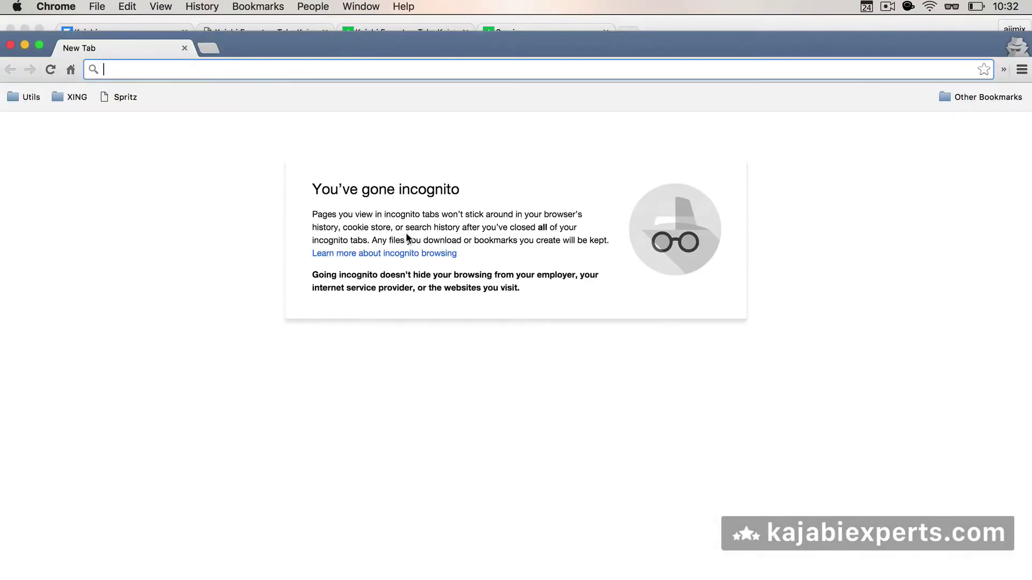
pyautogui.moveTo(357, 51); pyautogui.dragTo(357, 35)
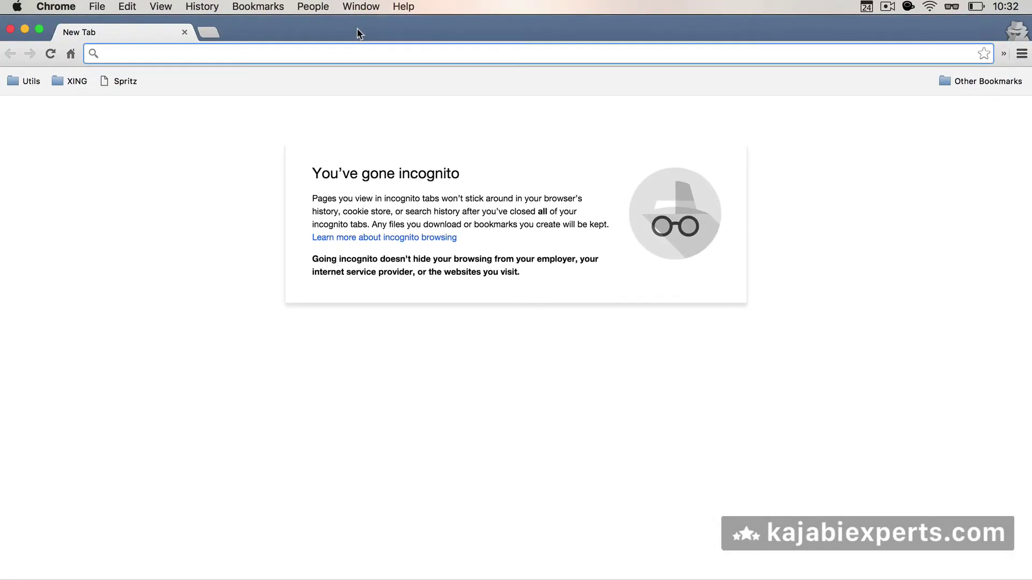
pyautogui.write('kajabiexperts.com')
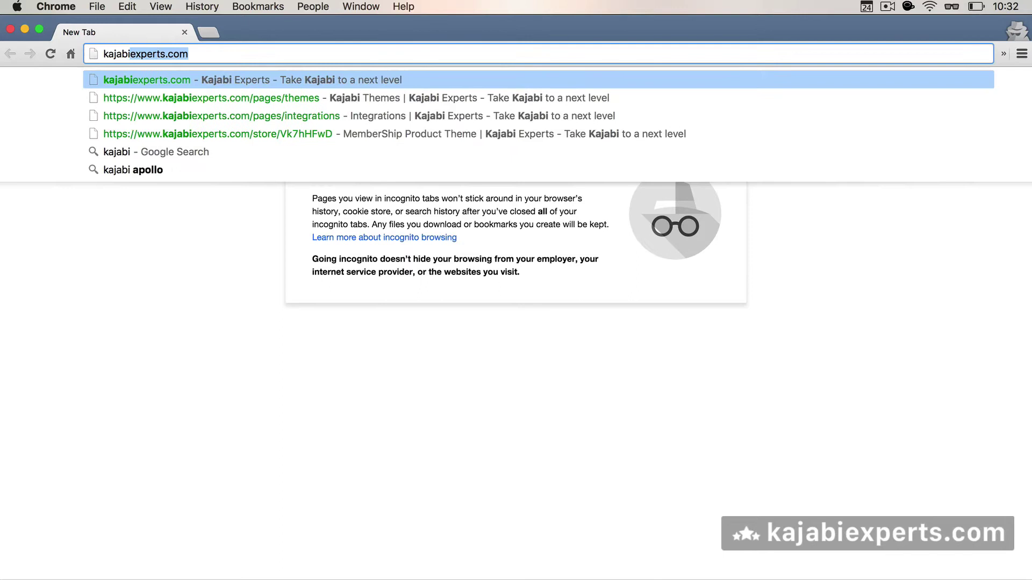
pyautogui.press('Return')
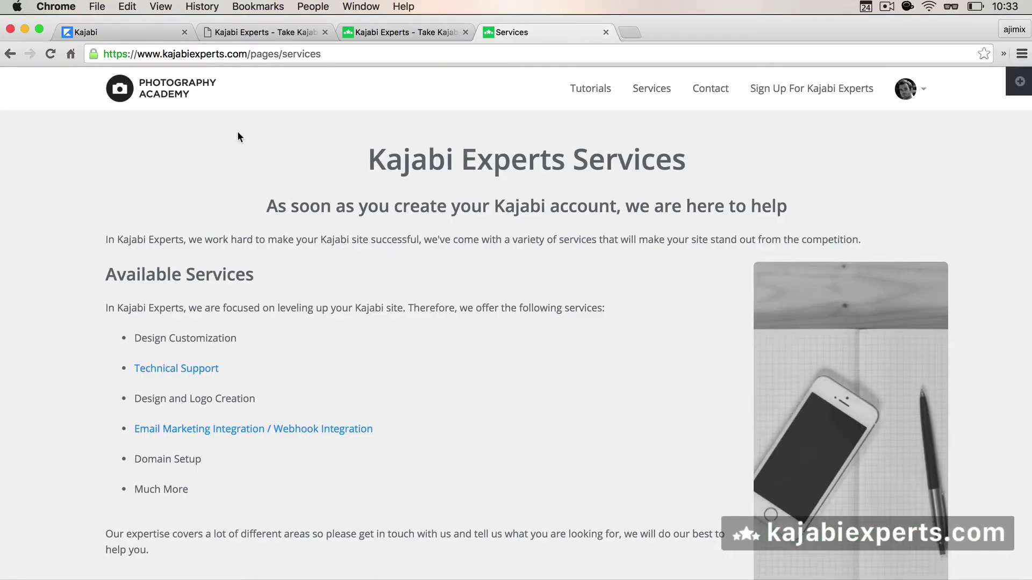
# Customize the Next Site theme and select the Photography Academy hero title for replacement.
pyautogui.click(156, 33)
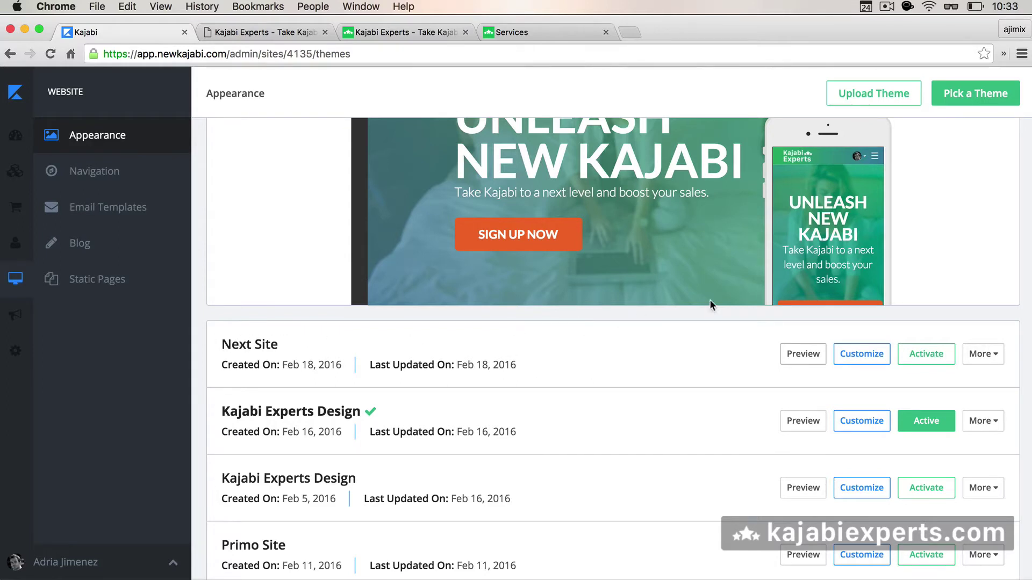
pyautogui.click(869, 354)
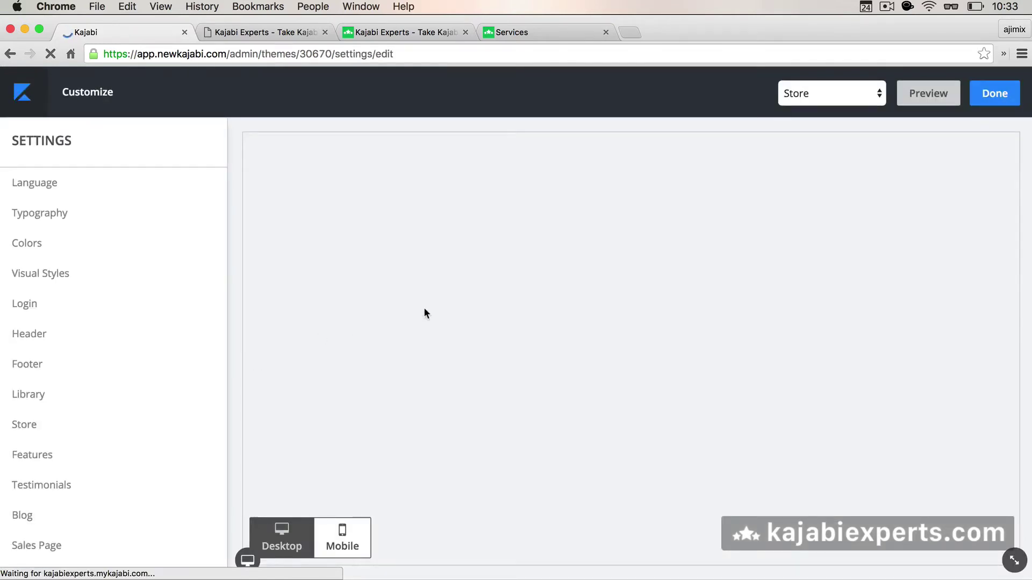
pyautogui.scroll(-1, 407, 313)
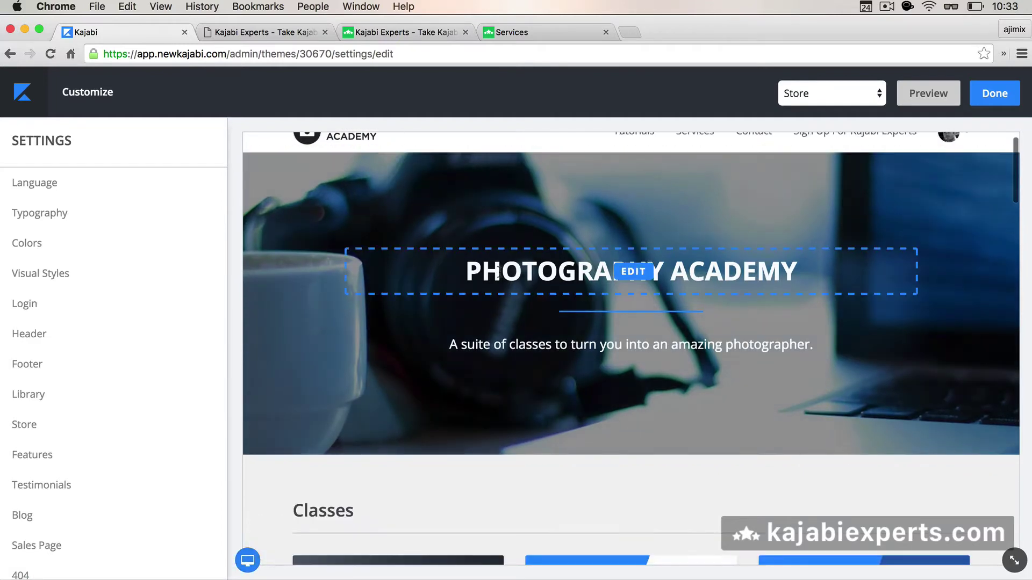
pyautogui.click(634, 271)
pyautogui.tripleClick(117, 233)
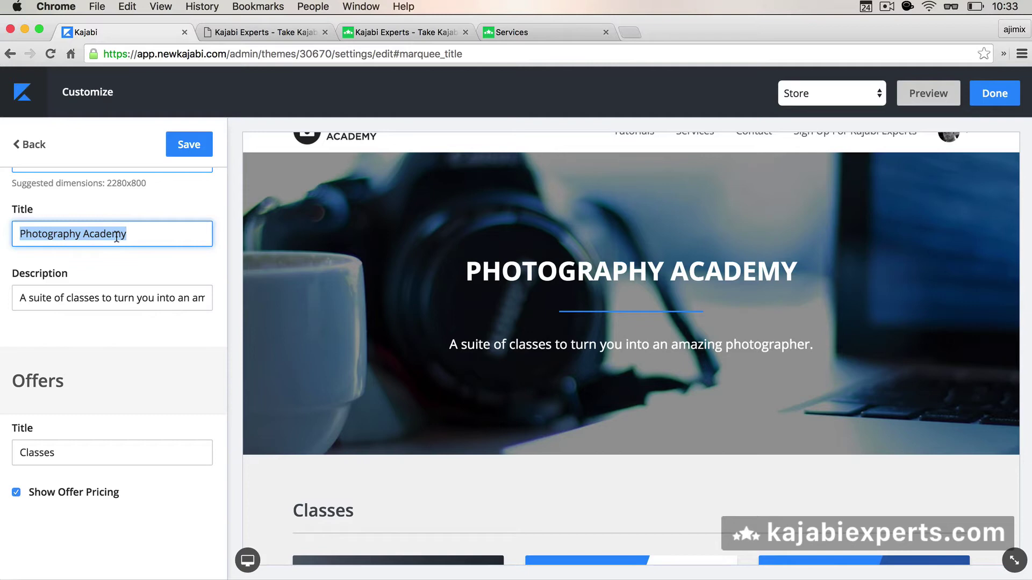
pyautogui.write('S')
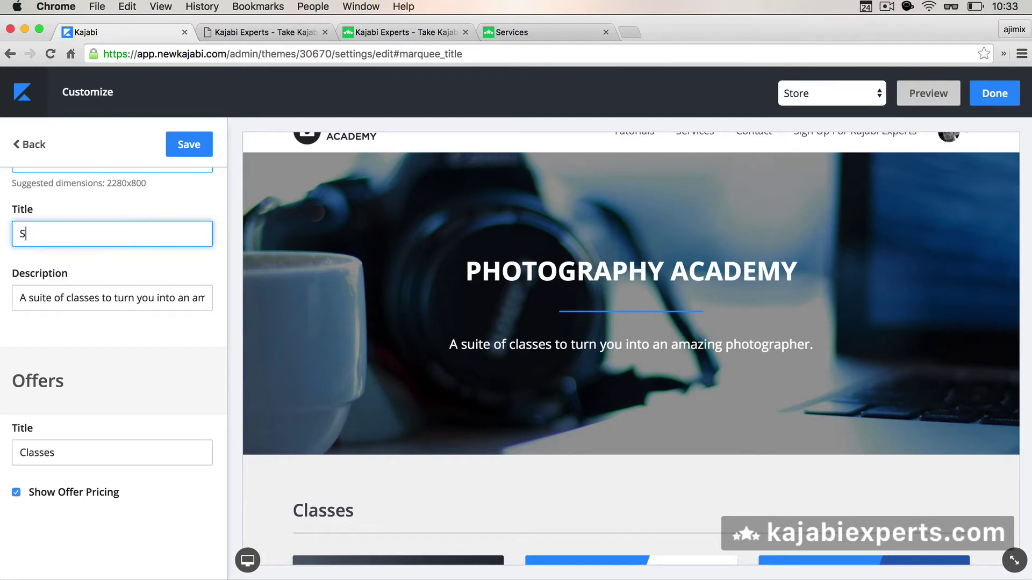
pyautogui.write('omething Academy')
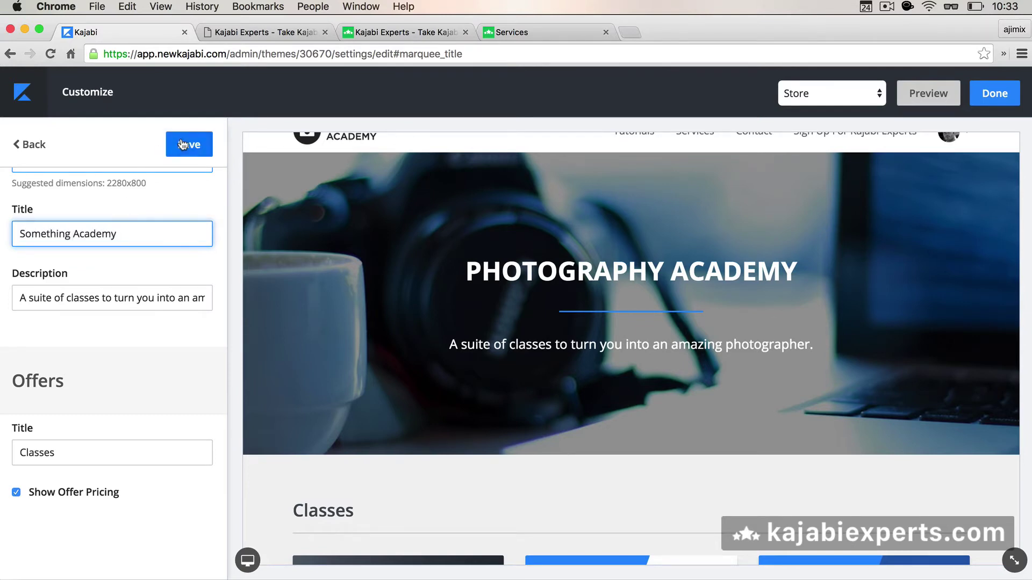
# Save the hero title 'Something Academy' and load kajabiexperts.com in a new tab to check it.
pyautogui.click(184, 145)
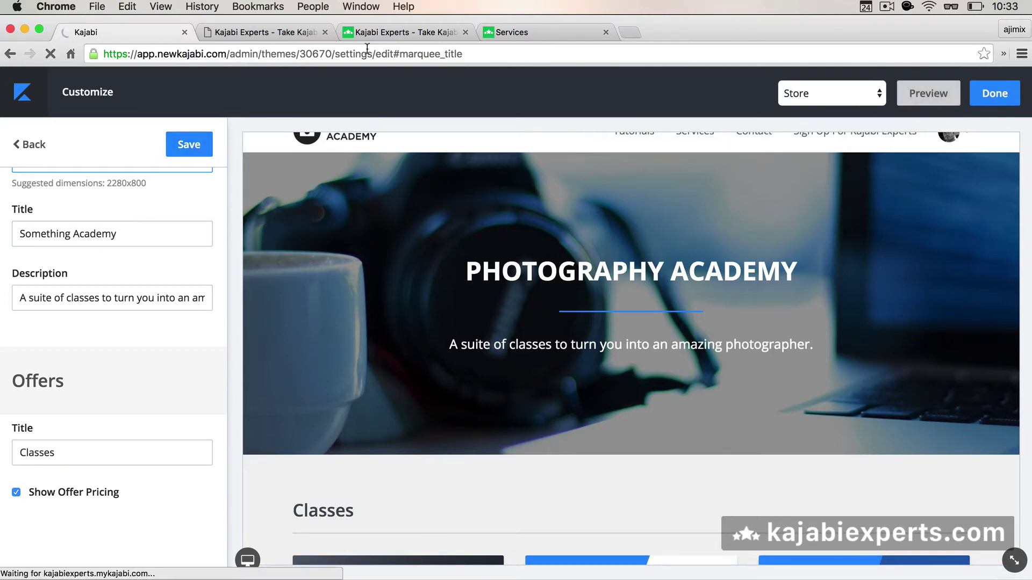
pyautogui.press('super+t')
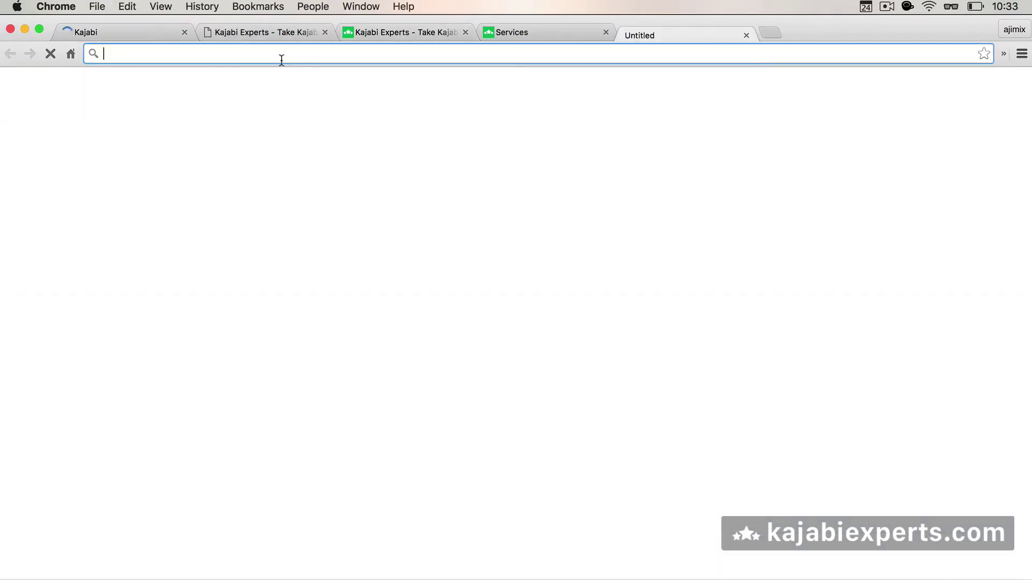
pyautogui.write('kajabiexperts.com')
pyautogui.press('Return')
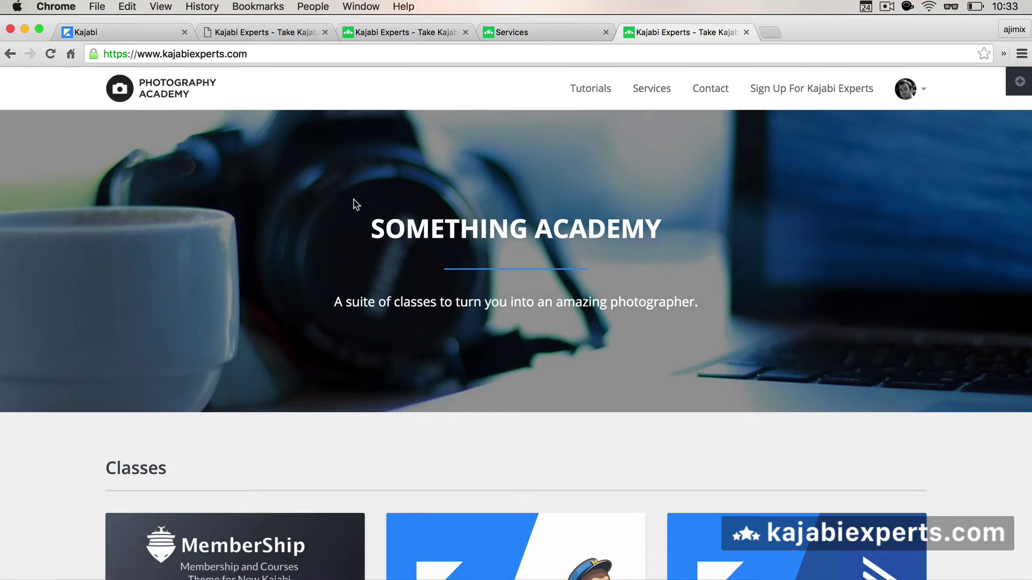
# Leave the customizer and go to Next Site's More > Edit HTML/CSS code files.
pyautogui.click(151, 27)
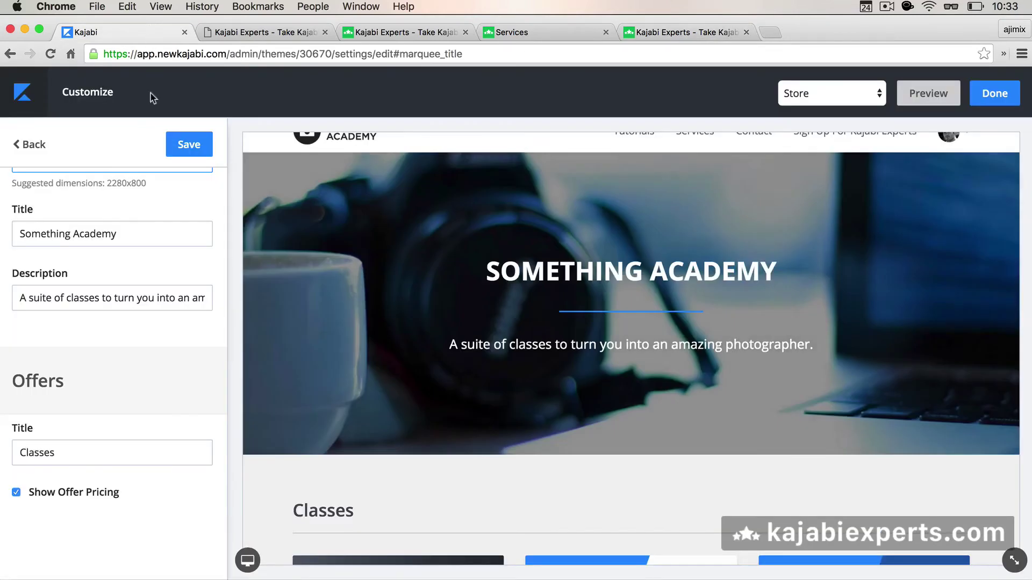
pyautogui.click(30, 98)
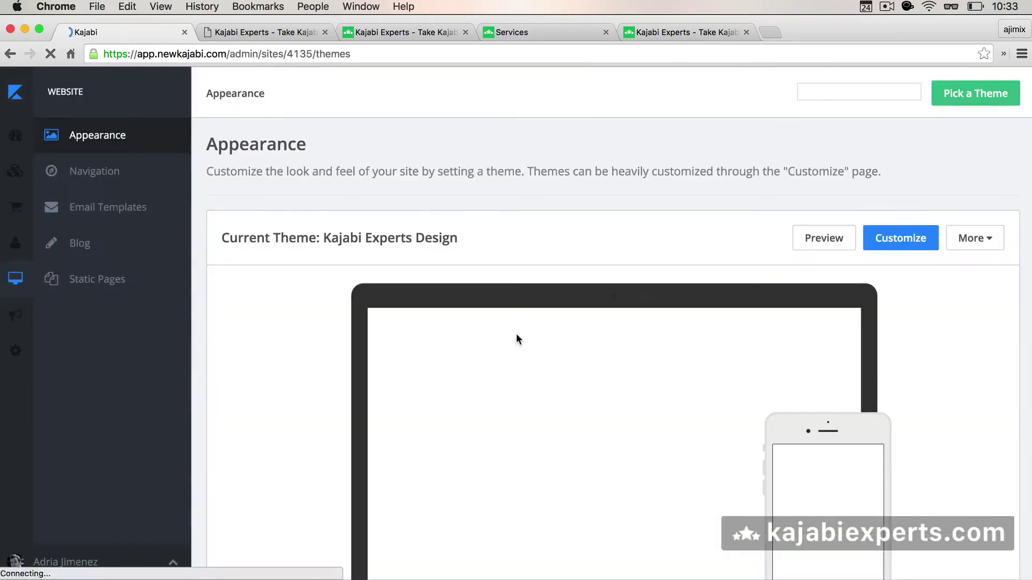
pyautogui.scroll(-5, 611, 345)
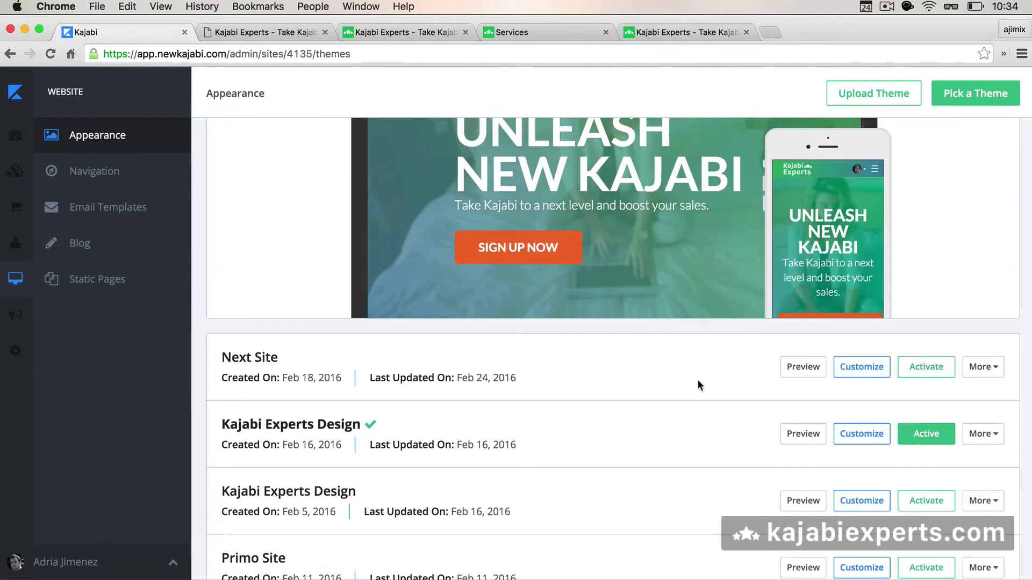
pyautogui.click(982, 367)
pyautogui.click(929, 390)
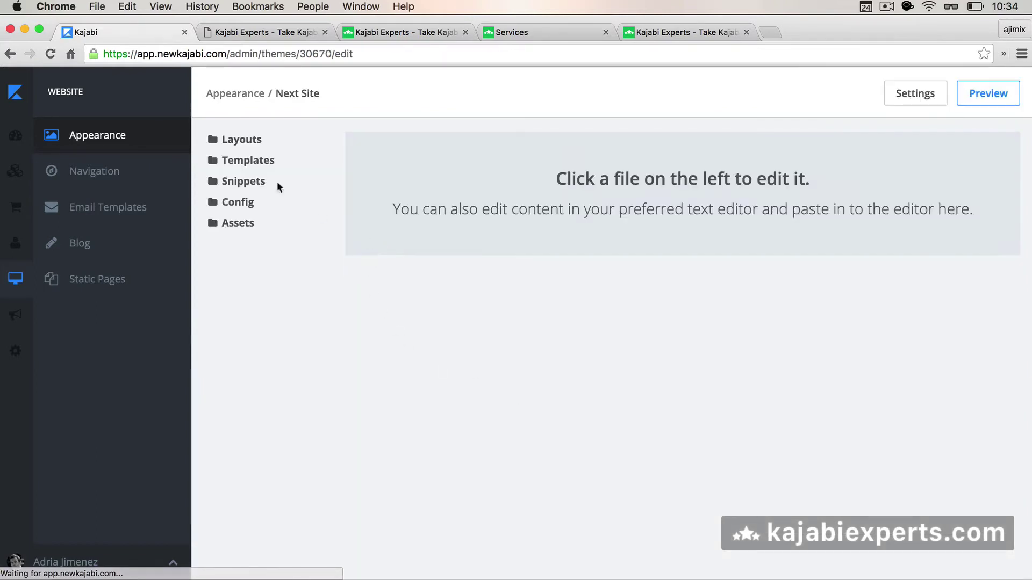
# Add 'hello' on line 2 of Templates > store.liquid and save the template.
pyautogui.click(241, 163)
pyautogui.click(233, 207)
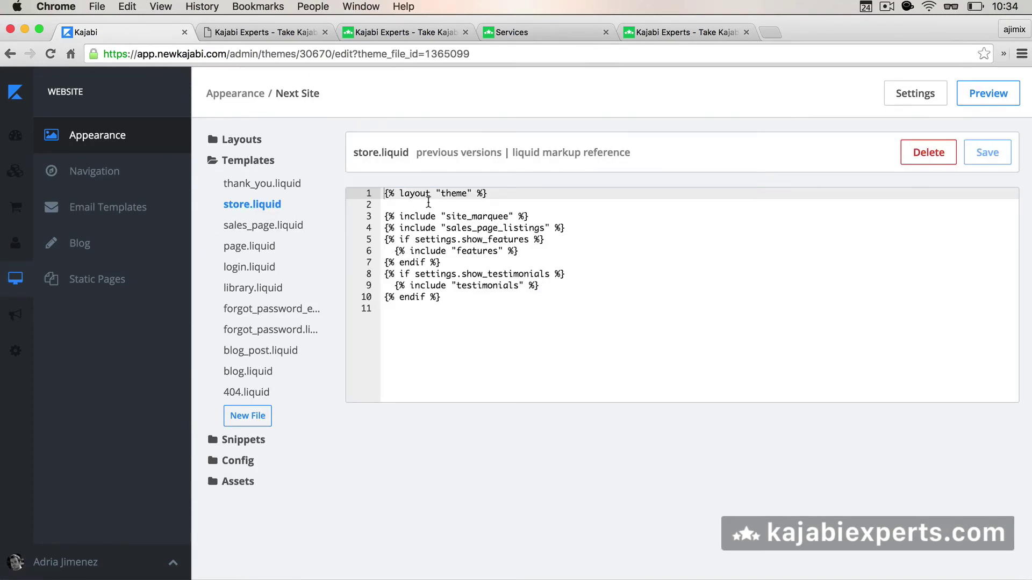
pyautogui.click(429, 205)
pyautogui.write('hello')
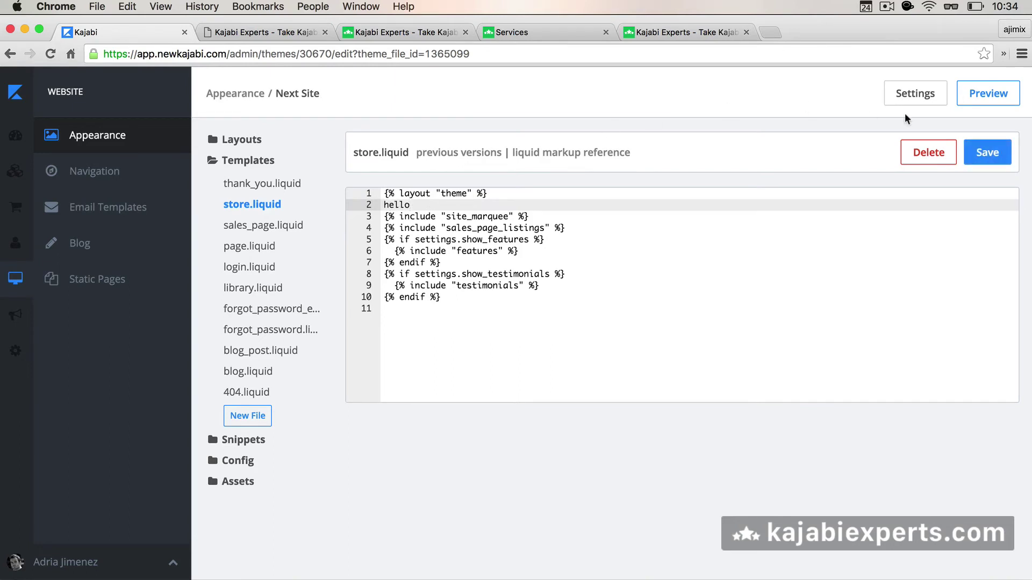
pyautogui.click(986, 153)
# Reload the live kajabiexperts.com tab so 'hello' appears above the Something Academy hero.
pyautogui.click(670, 32)
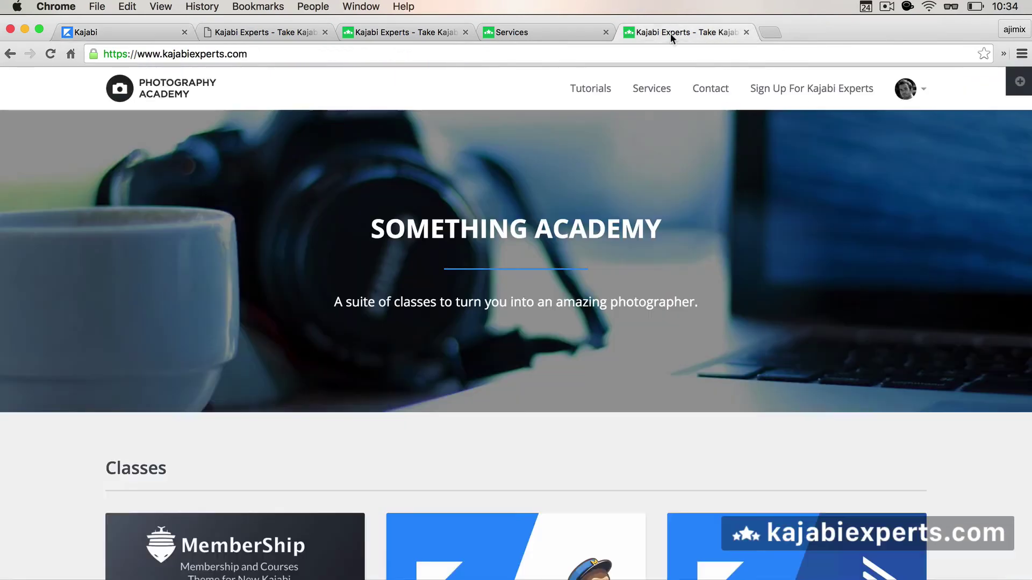
pyautogui.press('super+r')
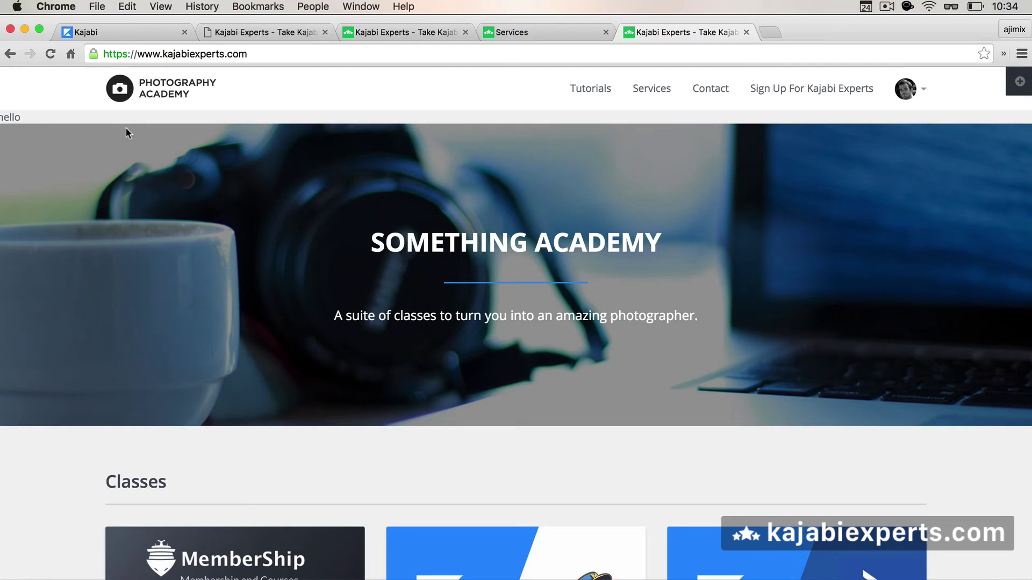
pyautogui.scroll(-1, 309, 340)
pyautogui.scroll(-3, 309, 341)
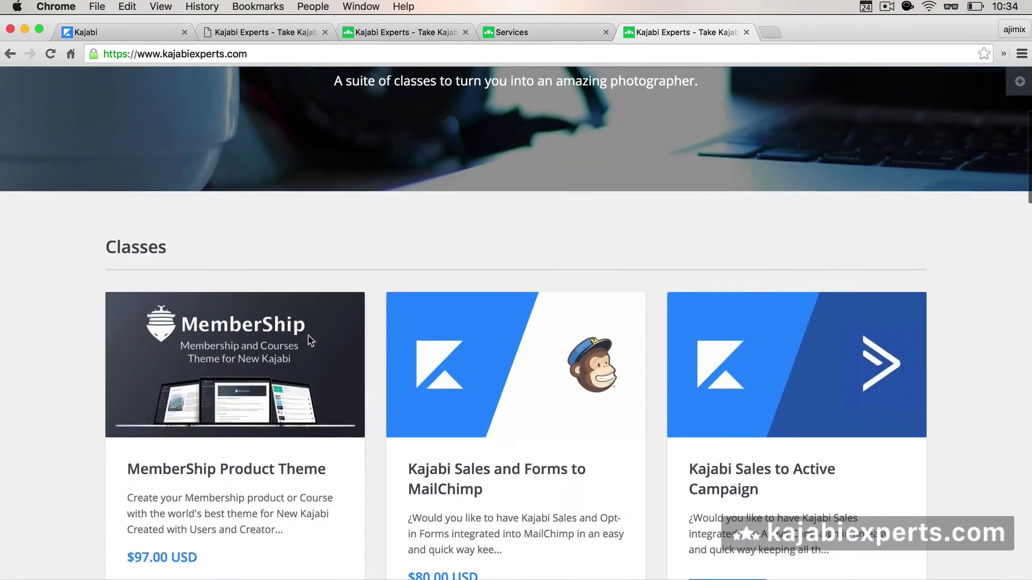
pyautogui.scroll(3, 308, 341)
pyautogui.scroll(2, 308, 341)
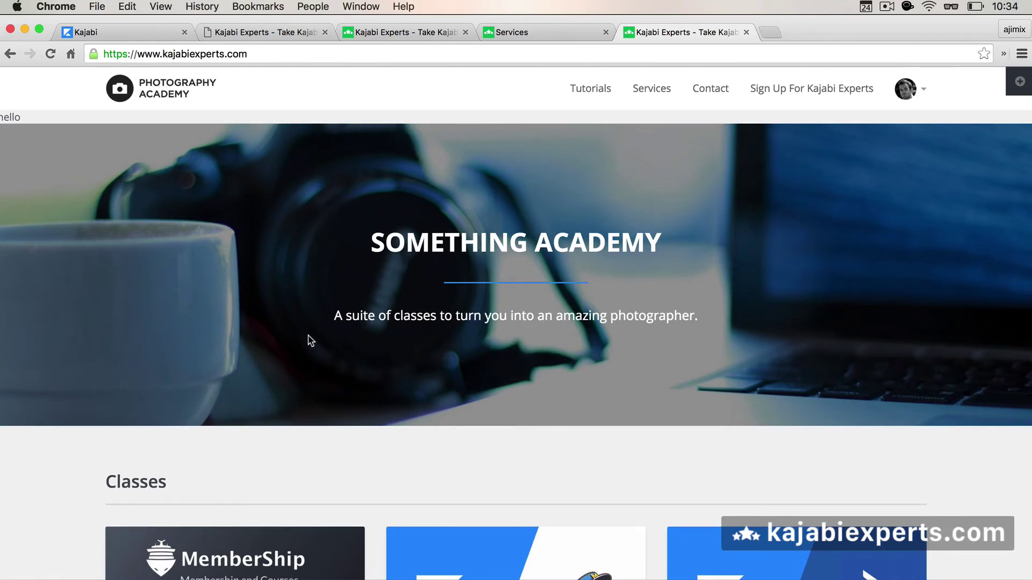
pyautogui.hotkey('ctrl', 'shift', 'n')
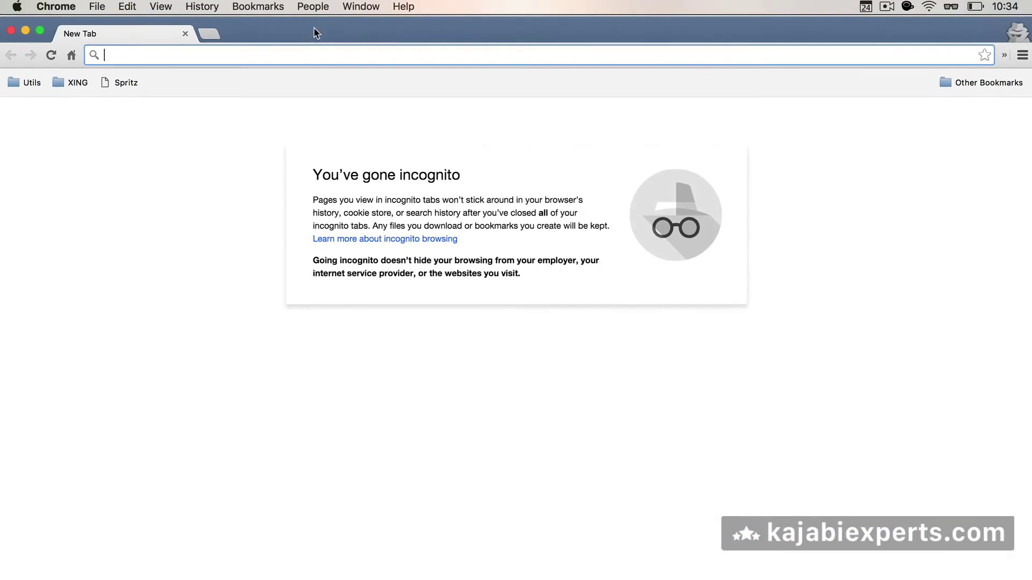
pyautogui.write('kajabi')
pyautogui.press('Return')
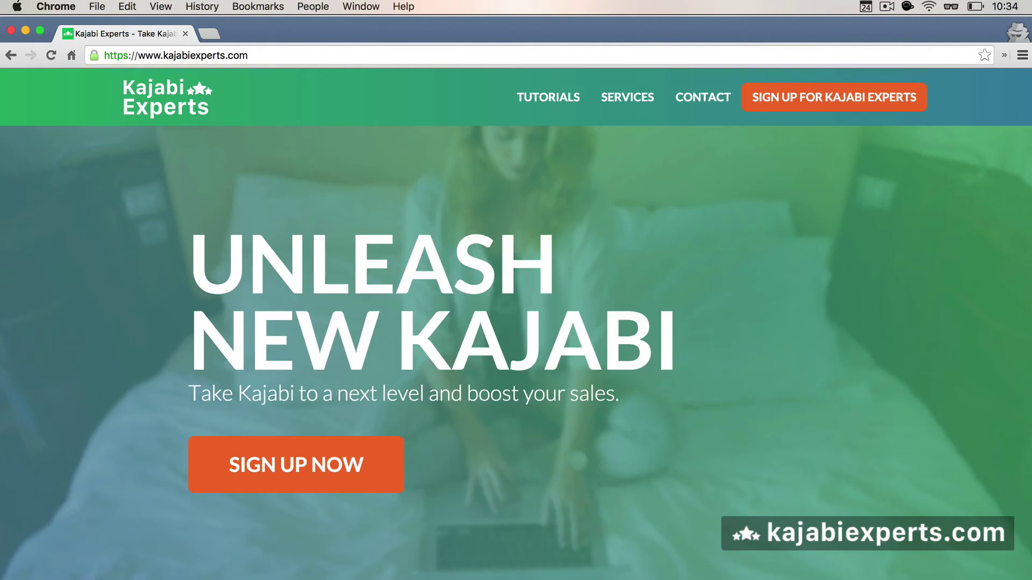
pyautogui.scroll(-10, 415, 300)
pyautogui.scroll(-5, 416, 300)
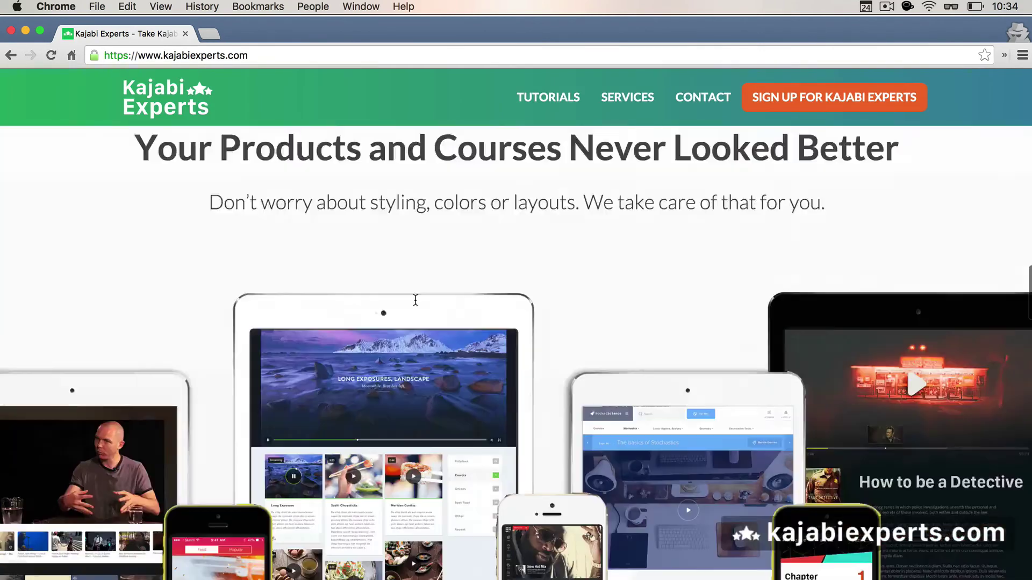
pyautogui.scroll(-5, 416, 300)
pyautogui.scroll(20, 416, 299)
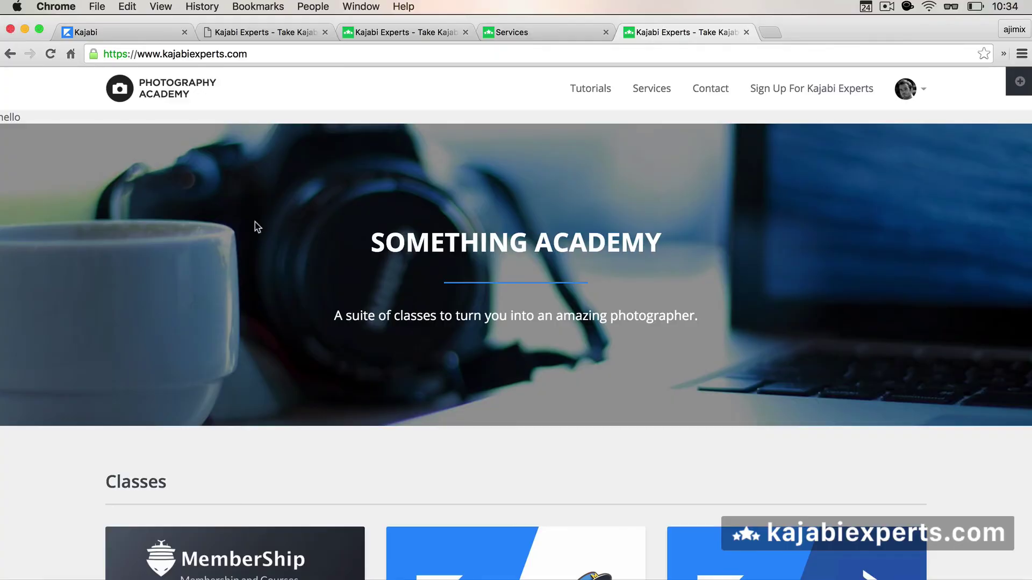
# Go from the code editor tab to the Appearance themes overview listing the three themes.
pyautogui.click(95, 33)
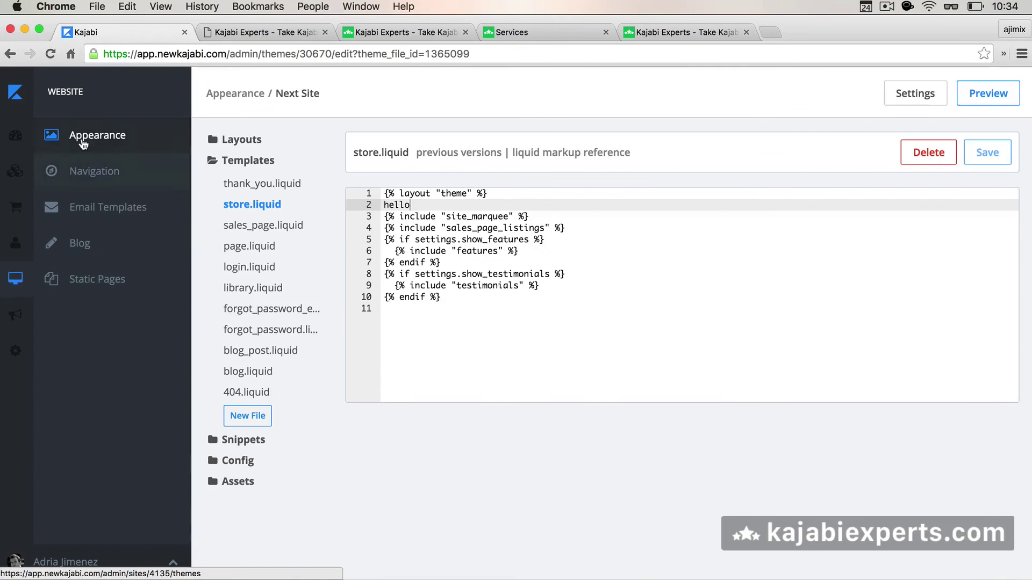
pyautogui.click(81, 144)
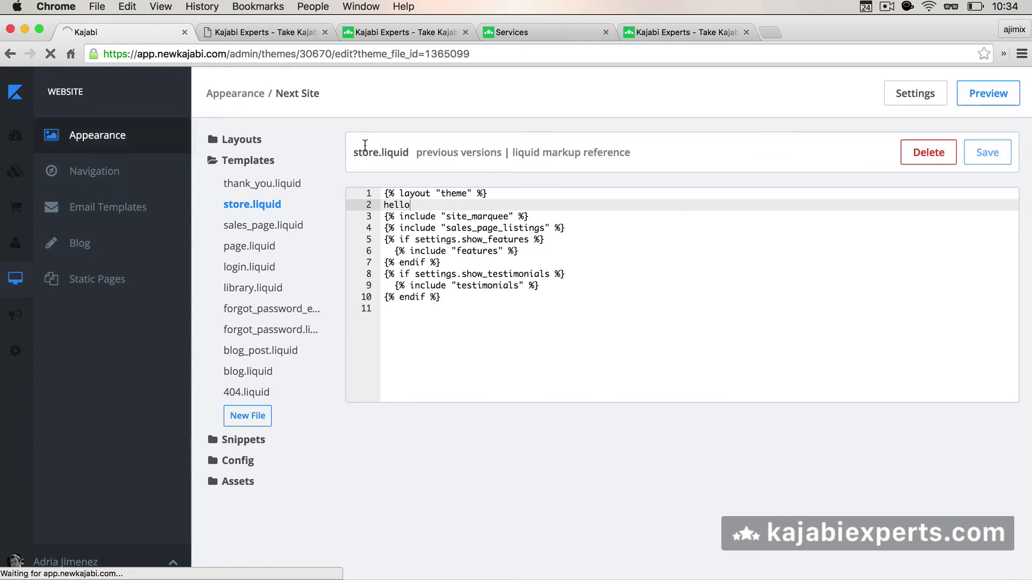
pyautogui.scroll(-3, 364, 145)
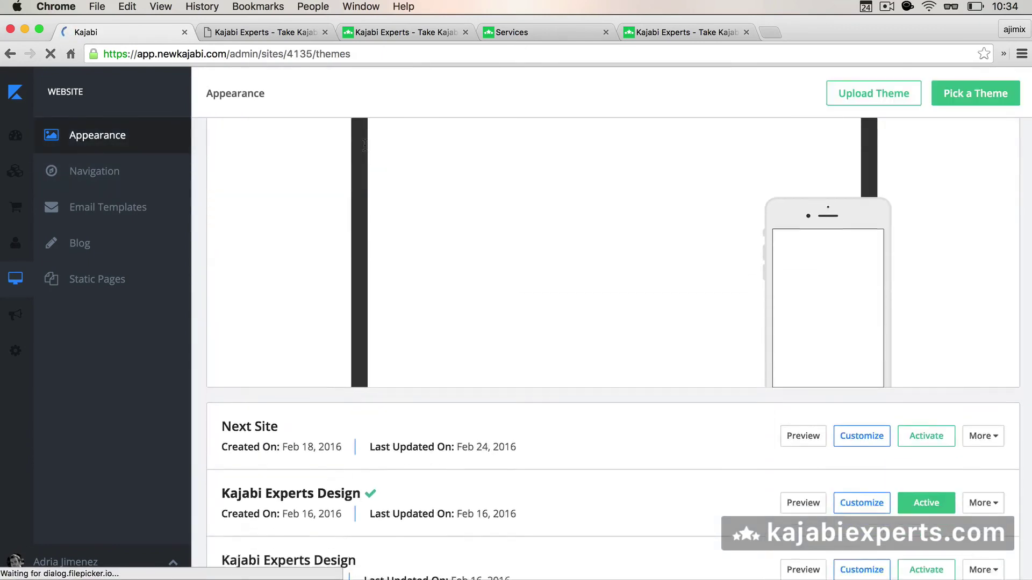
pyautogui.scroll(-2, 384, 341)
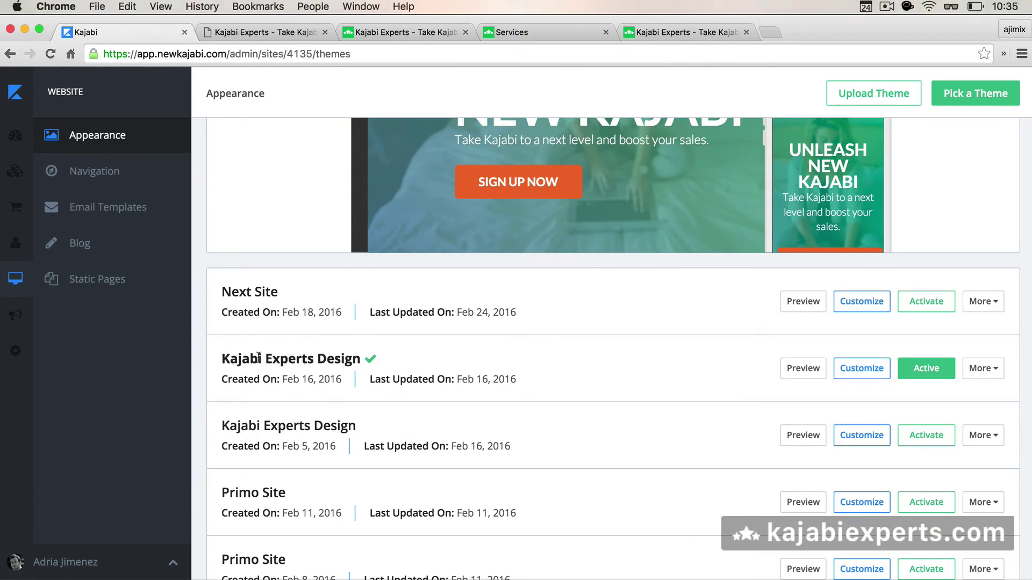
# Preview the Next Site theme, briefly load kajabiexperts.com in another tab, then return to the themes list.
pyautogui.click(803, 370)
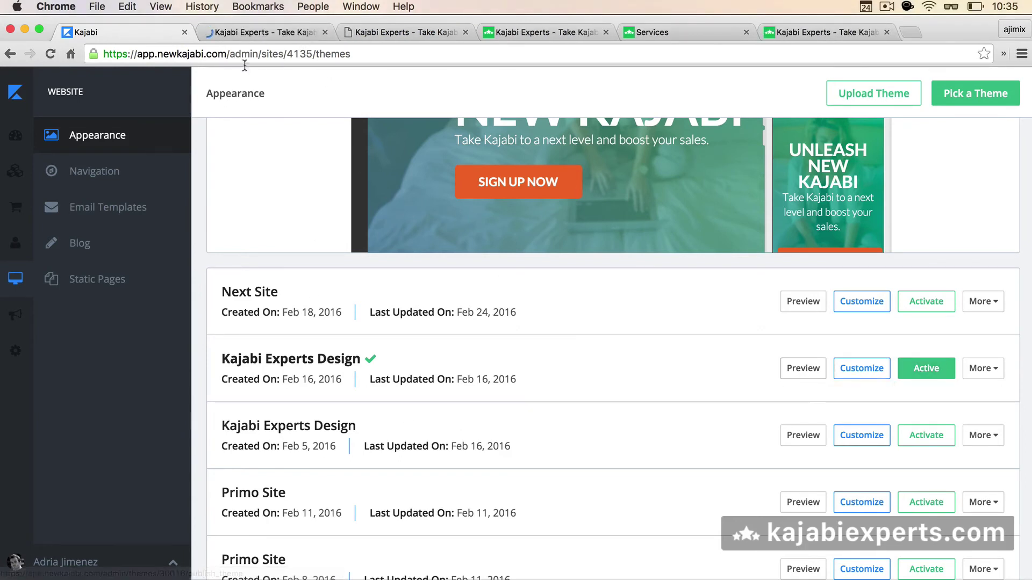
pyautogui.click(263, 26)
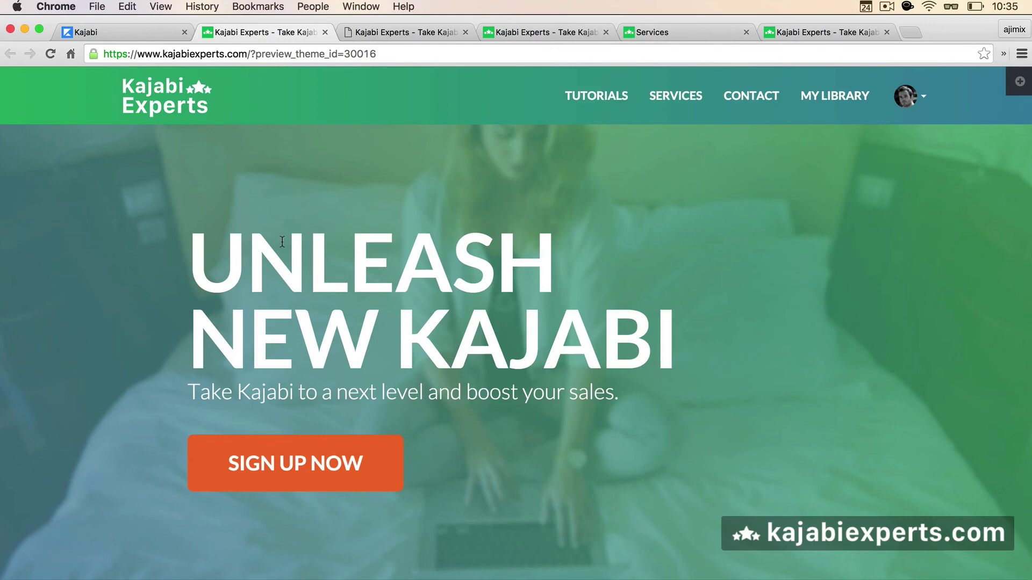
pyautogui.press('super+t')
pyautogui.write('kajabiexperts.com')
pyautogui.press('Return')
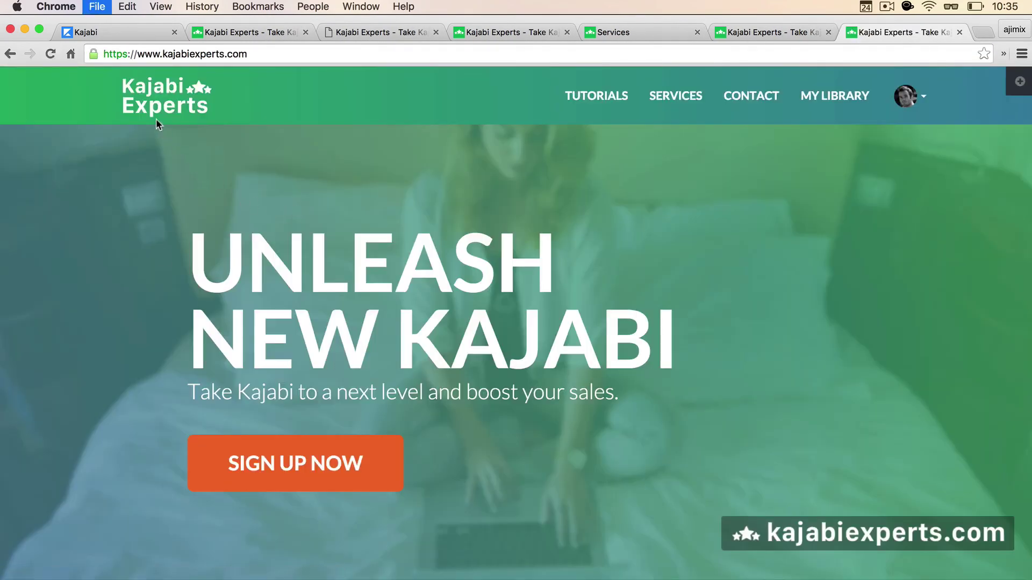
pyautogui.press('super+w')
pyautogui.click(151, 32)
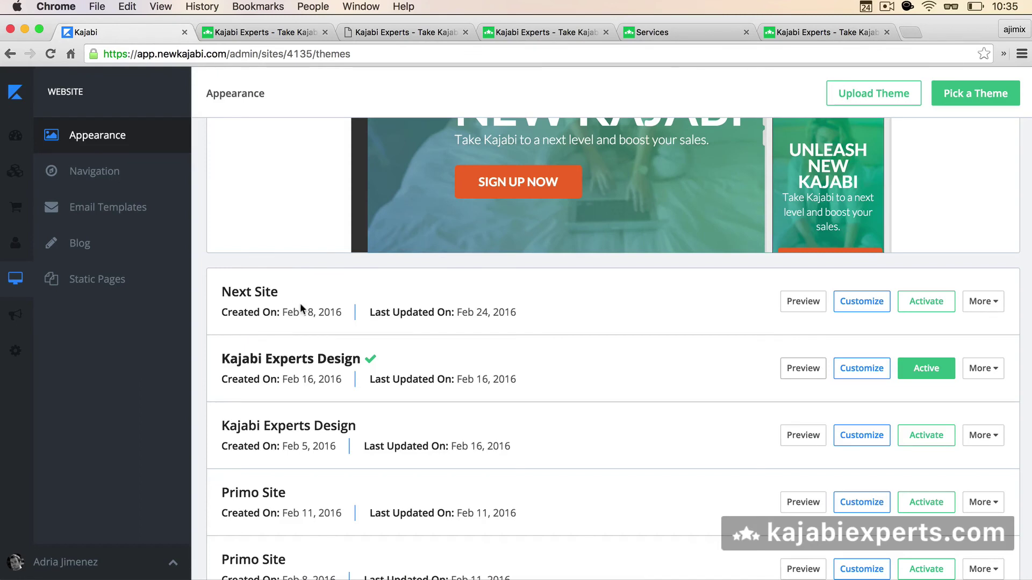